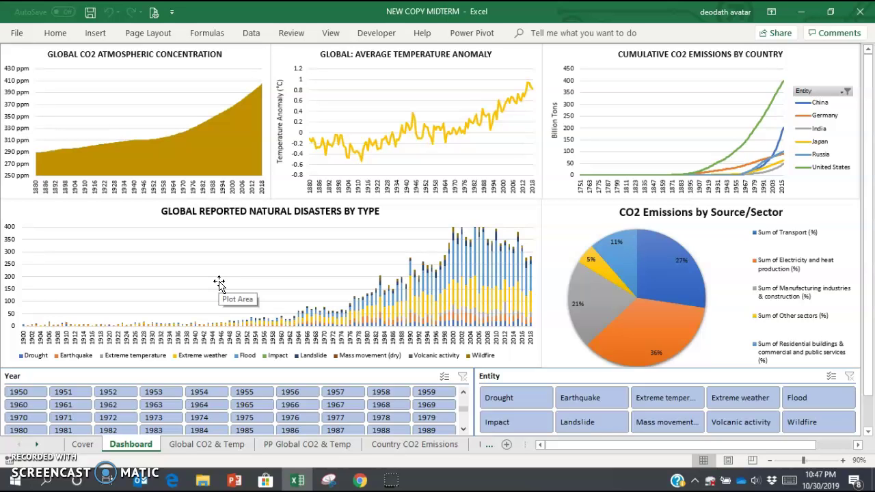
# - Review the source data and citation cell on the Global CO2 & Temp sheet, and return to the Dashboard's CO2 concentration chart
pyautogui.click(198, 445)
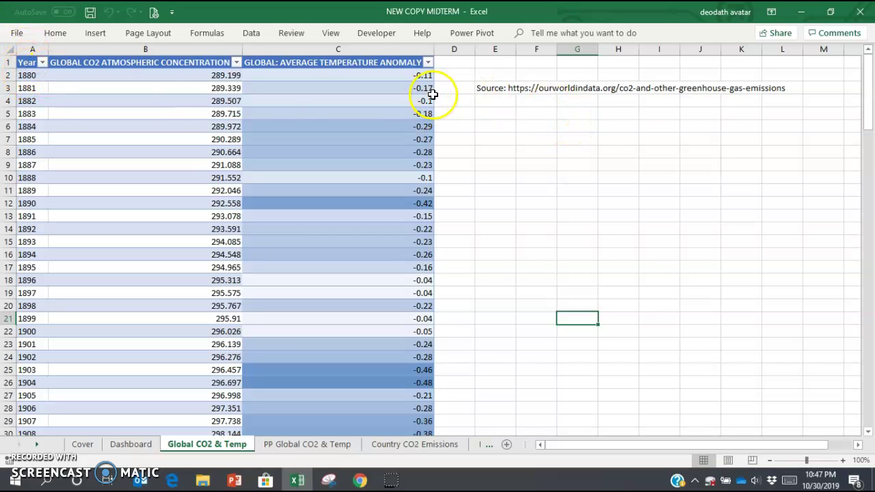
pyautogui.click(484, 88)
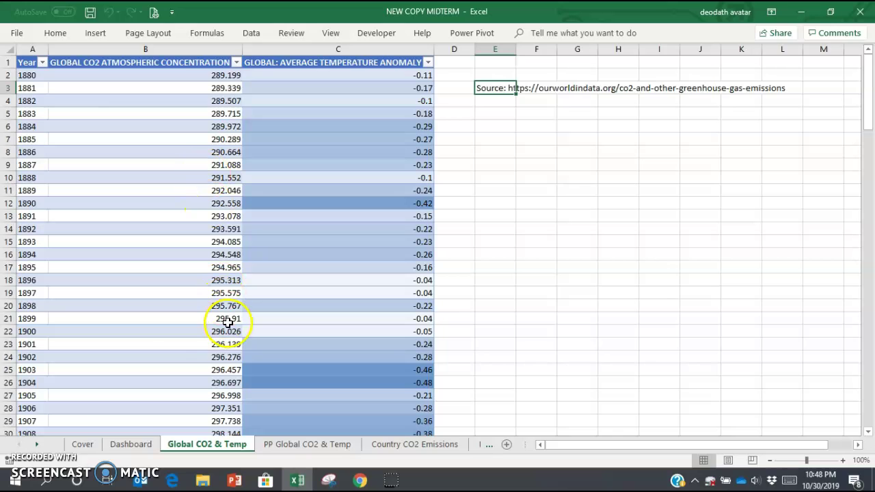
pyautogui.click(131, 447)
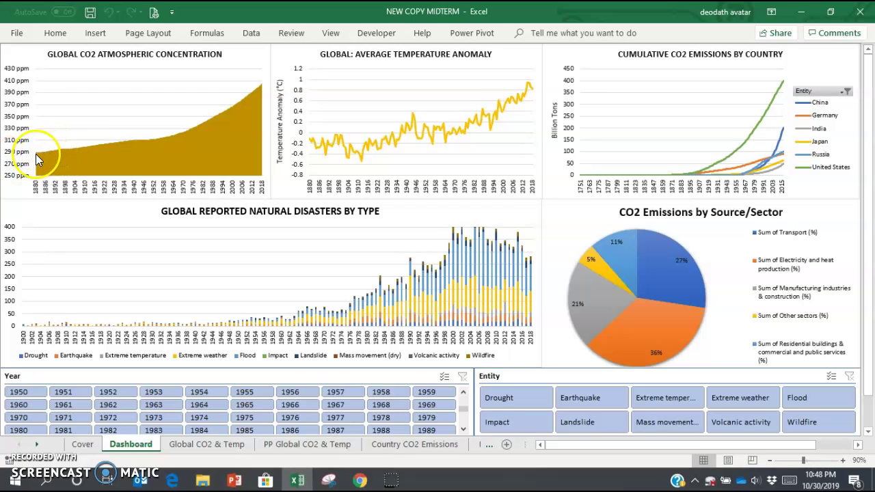
pyautogui.moveTo(125, 153)
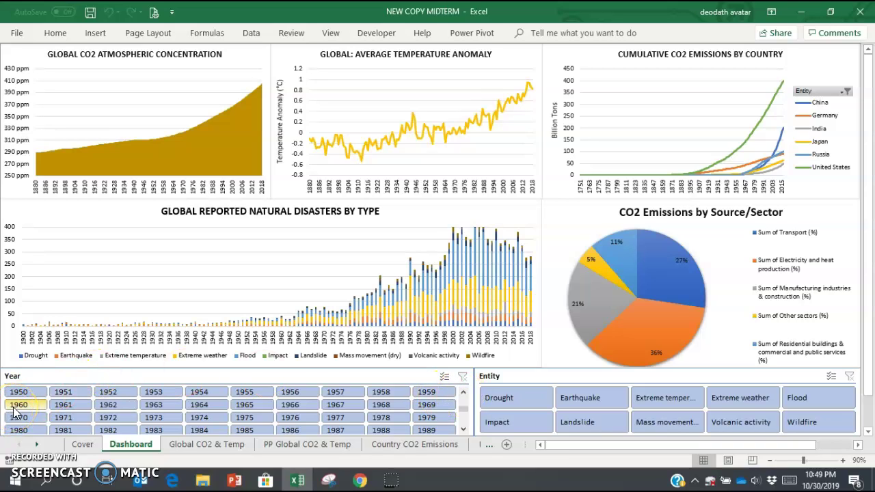
# - Filter the dashboard to the years 1960 through 1969 and inspect the Global CO2 Atmospheric Concentration chart values
pyautogui.moveTo(15, 410); pyautogui.dragTo(433, 405)
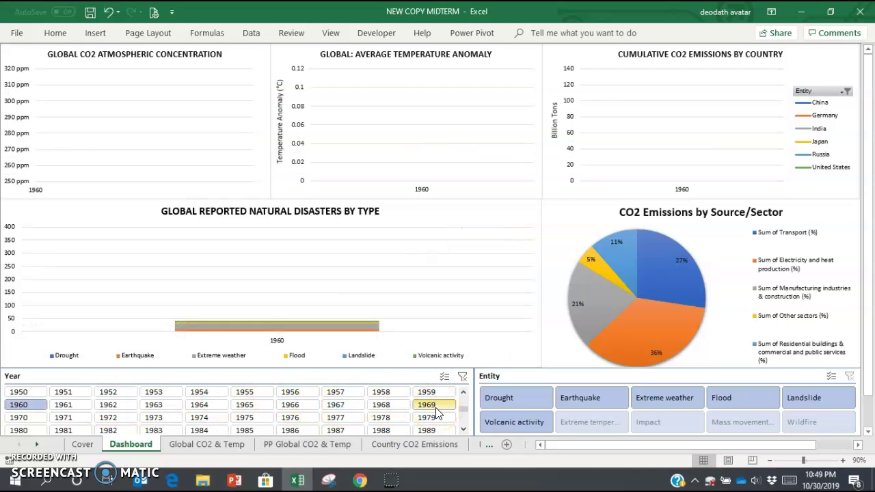
pyautogui.keyDown('shift'); pyautogui.click(434, 406); pyautogui.keyUp('shift')
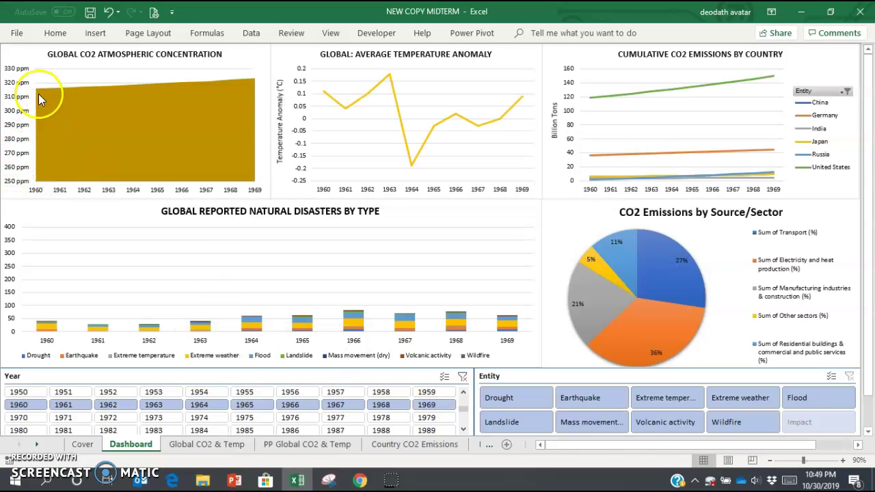
pyautogui.moveTo(38, 96)
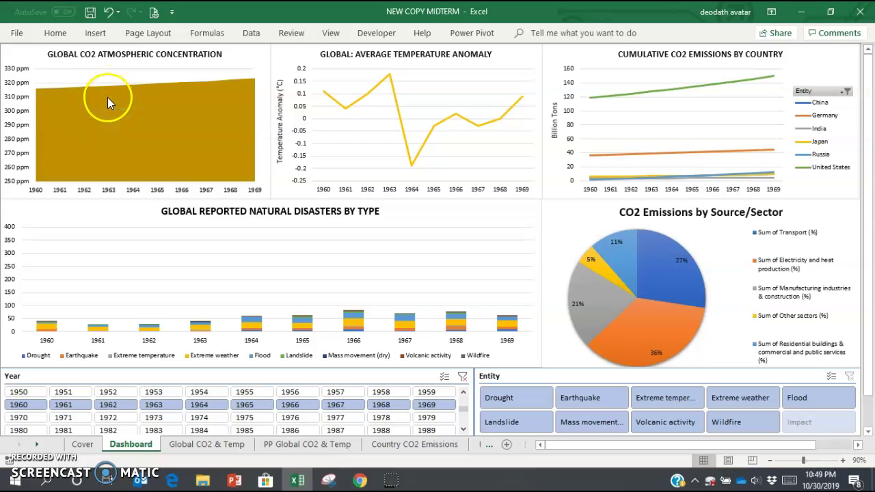
pyautogui.moveTo(108, 99)
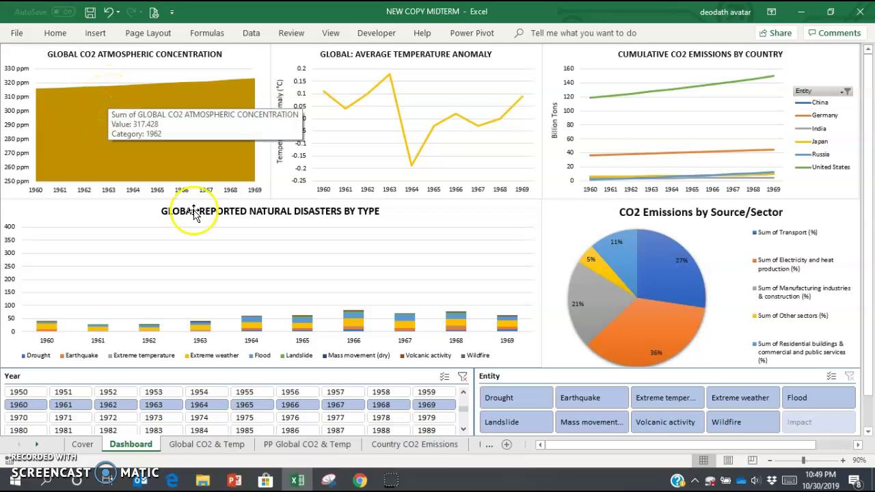
# - Clear the 1960s selection from the dashboard's Year slicer to restore all years
pyautogui.click(462, 429)
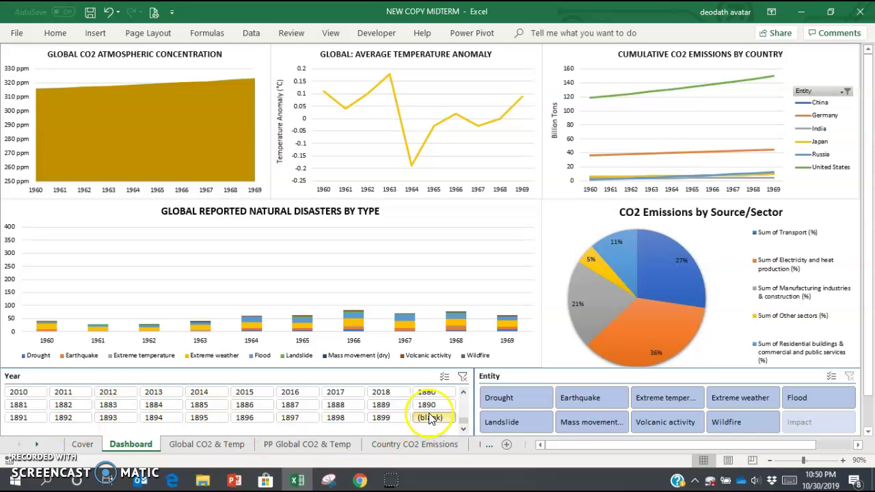
pyautogui.click(463, 393)
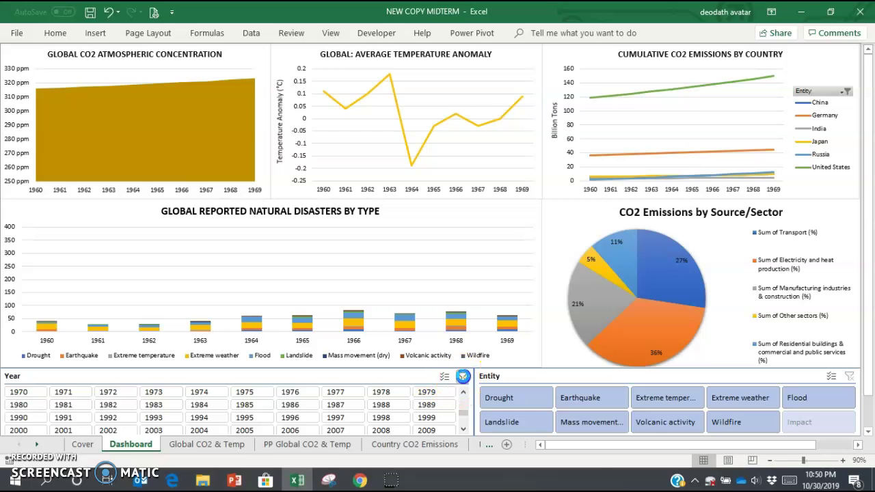
pyautogui.click(463, 376)
# - Filter the dashboard to the years 2010 through 2018 and read yearly values in the CO2 concentration chart
pyautogui.moveTo(463, 413); pyautogui.dragTo(464, 434)
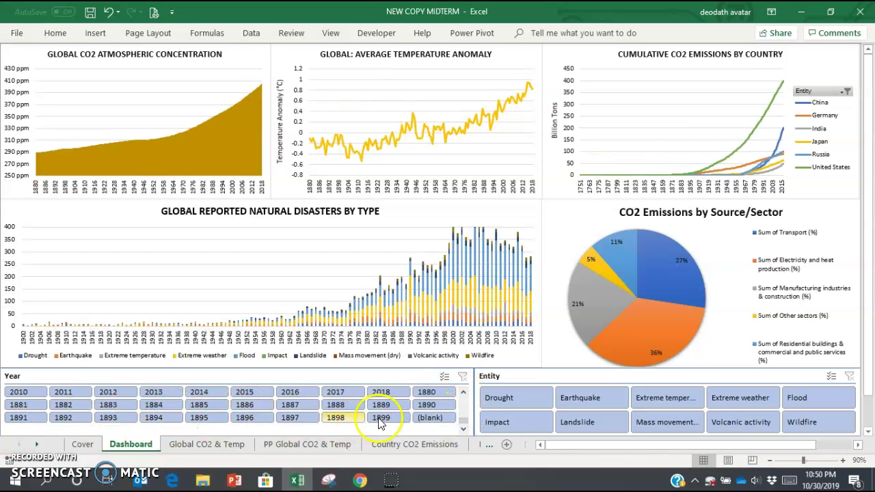
pyautogui.click(464, 430)
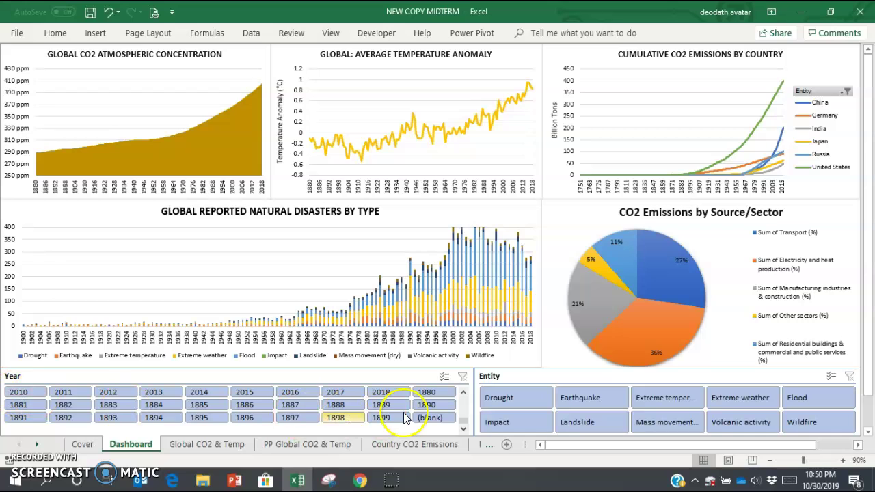
pyautogui.click(19, 391)
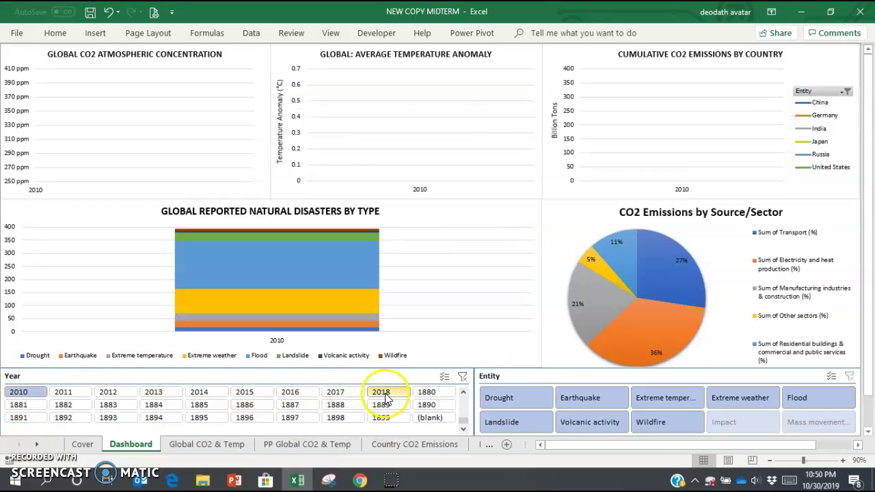
pyautogui.click(383, 394)
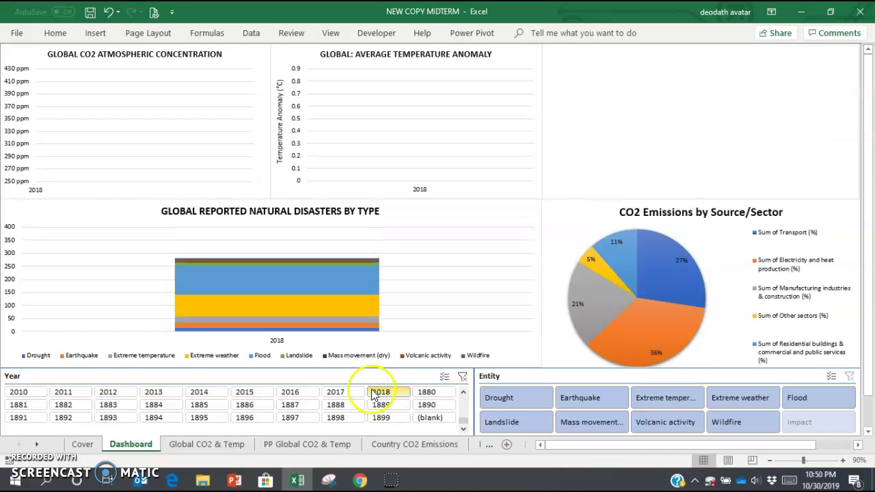
pyautogui.click(19, 394)
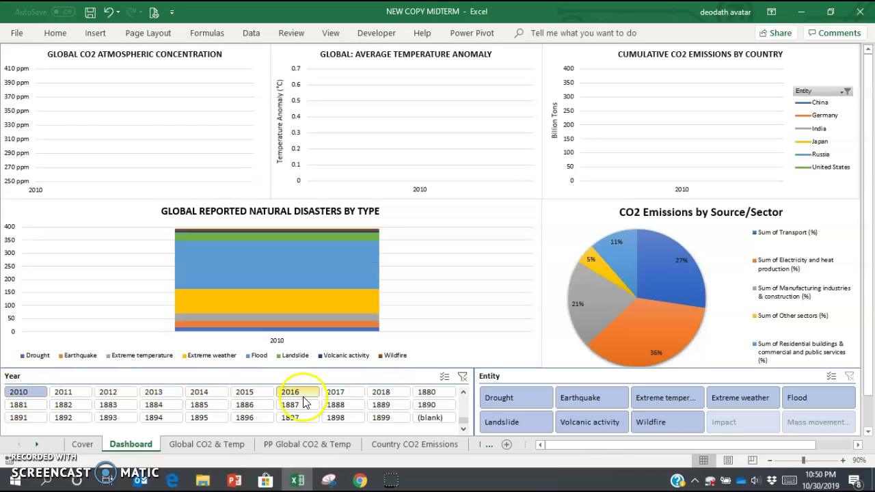
pyautogui.keyDown('shift'); pyautogui.click(385, 398); pyautogui.keyUp('shift')
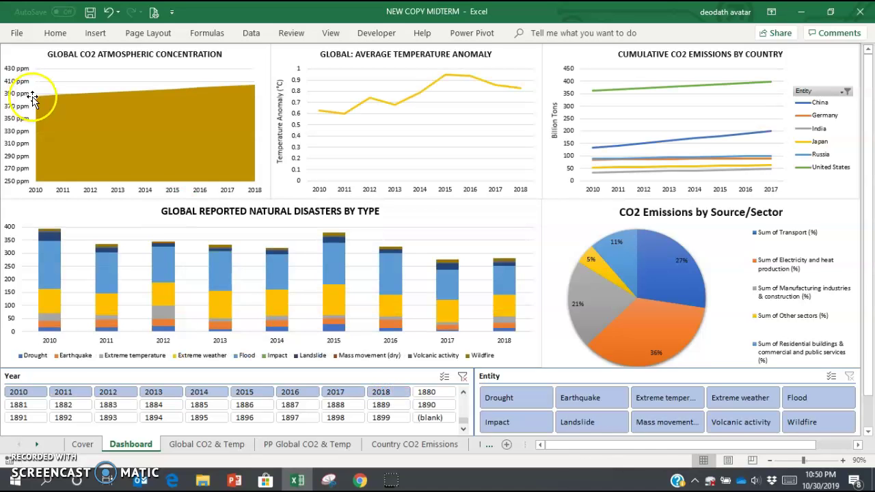
pyautogui.moveTo(45, 107)
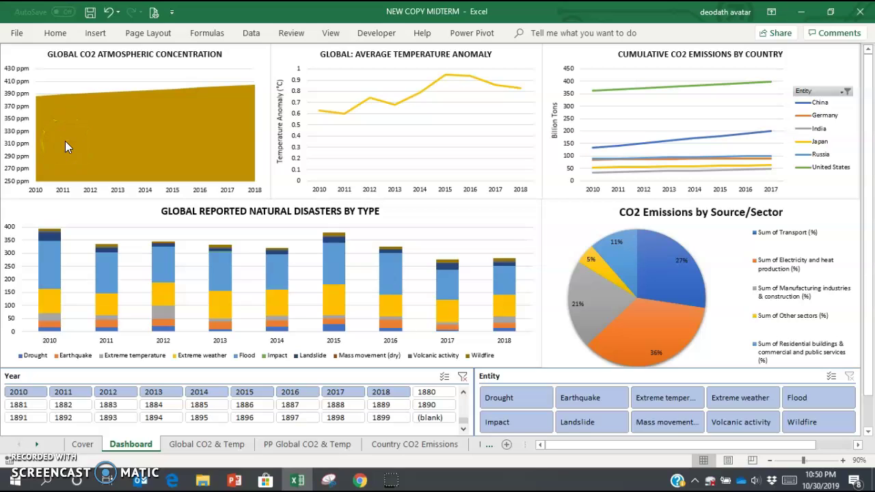
pyautogui.moveTo(66, 94)
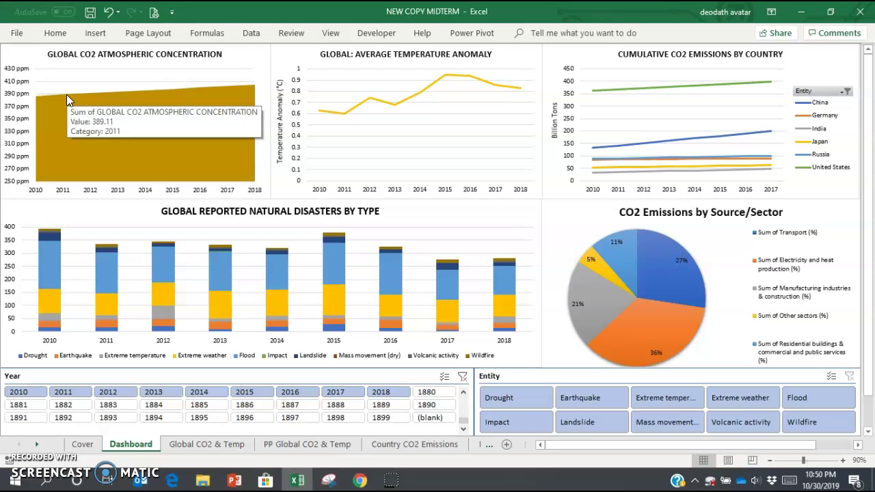
pyautogui.click(93, 96)
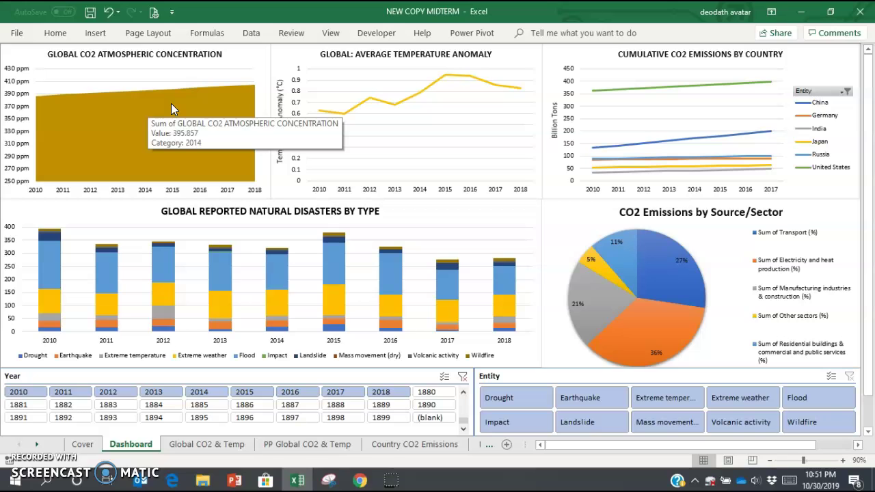
# - Clear the 2010 through 2018 year filter and return to the full CO2 concentration chart
pyautogui.click(462, 377)
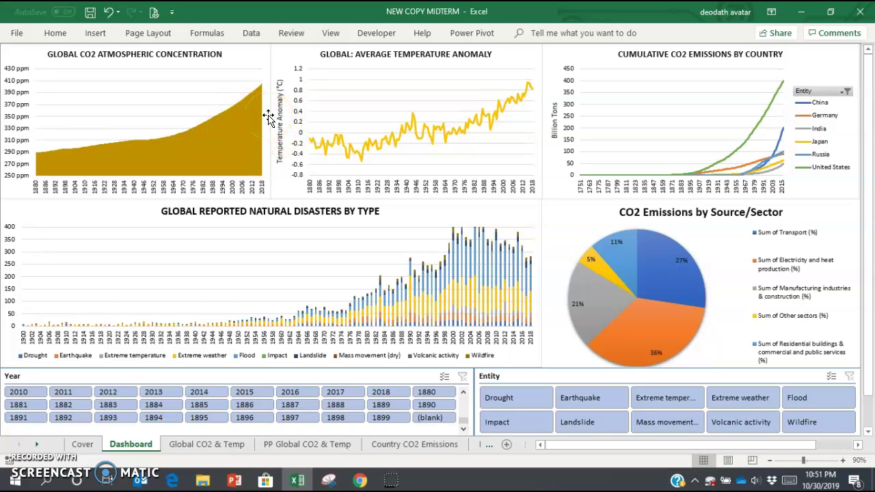
pyautogui.click(185, 121)
pyautogui.click(288, 54)
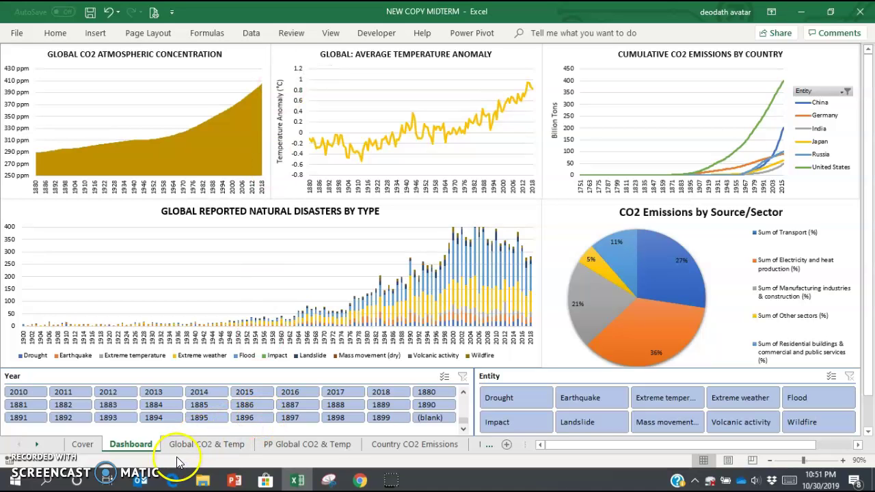
# - Review the Global CO2 & Temp table and the PP Global CO2 & Temp pivot charts, and return to the Dashboard
pyautogui.click(200, 445)
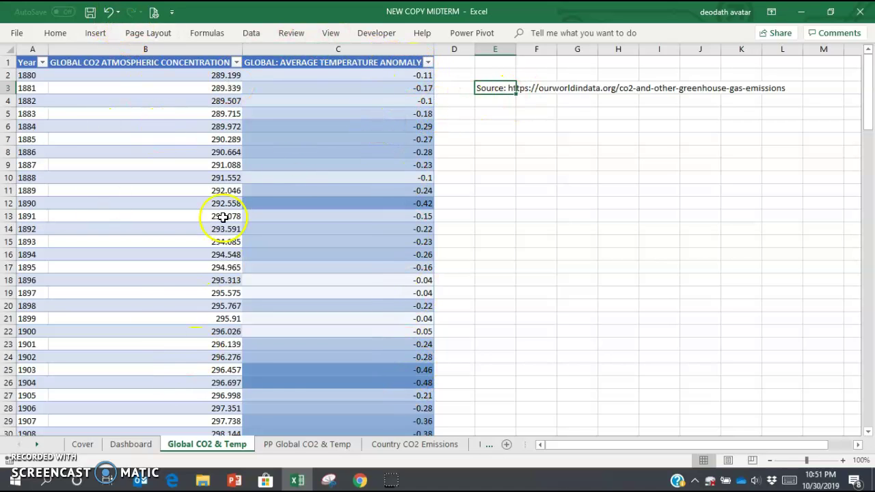
pyautogui.click(309, 445)
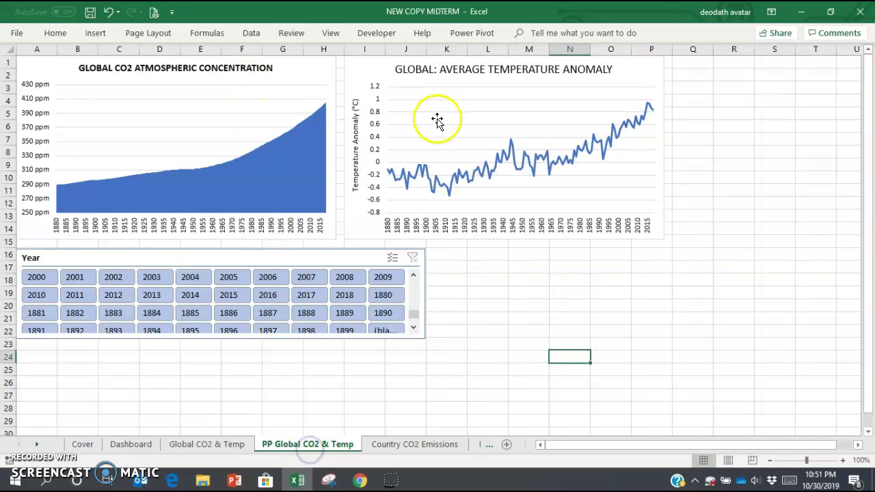
pyautogui.click(131, 444)
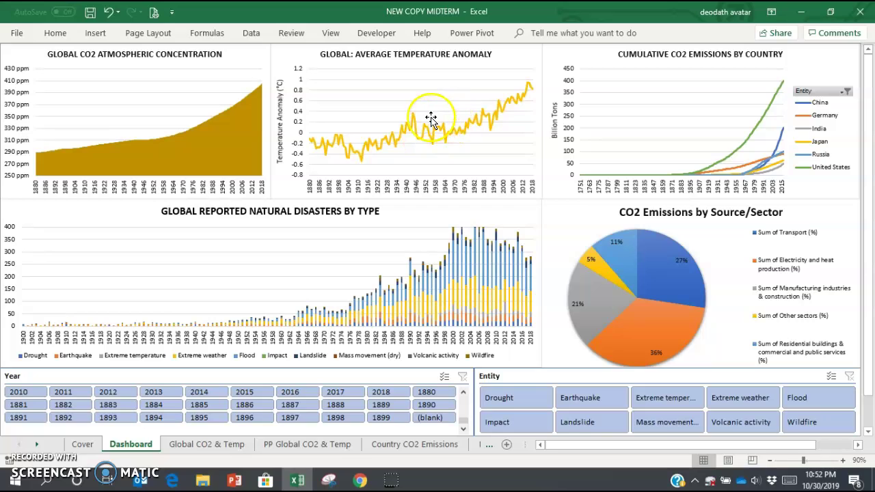
# - Examine the full-period trend in the dashboard's Global Average Temperature Anomaly chart up to its most recent years
pyautogui.moveTo(496, 123)
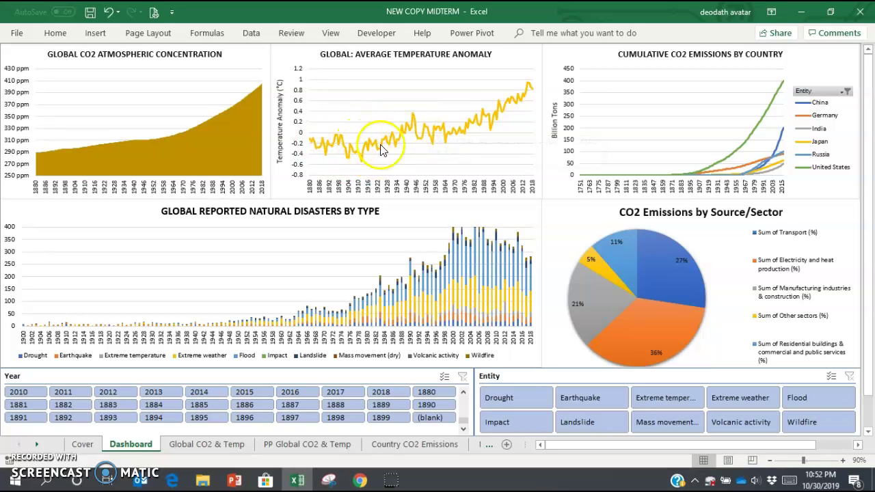
pyautogui.moveTo(468, 129)
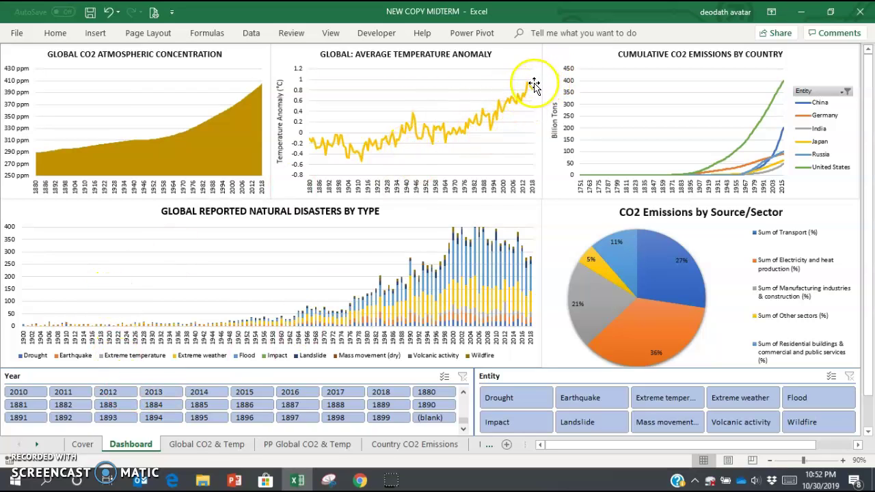
pyautogui.moveTo(532, 87)
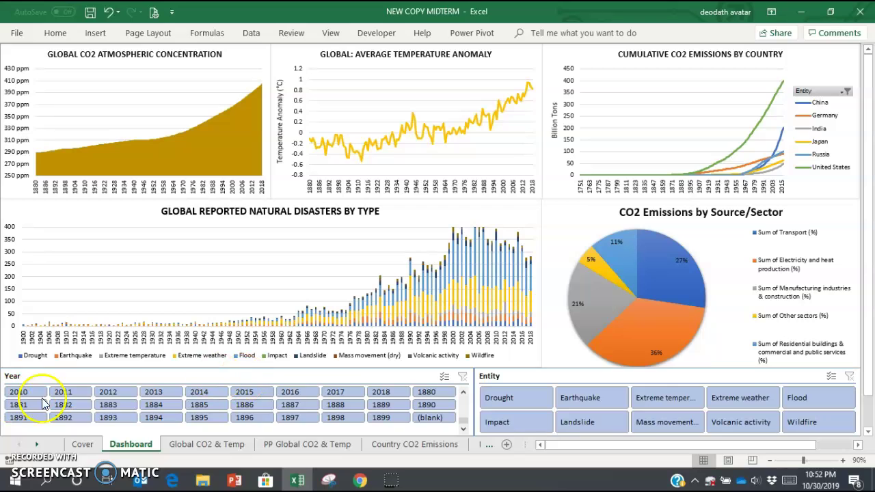
# - Filter the dashboard to 2010 through 2018 and inspect the yearly points in the Average Temperature Anomaly chart
pyautogui.keyDown('shift'); pyautogui.click(162, 392); pyautogui.keyUp('shift')
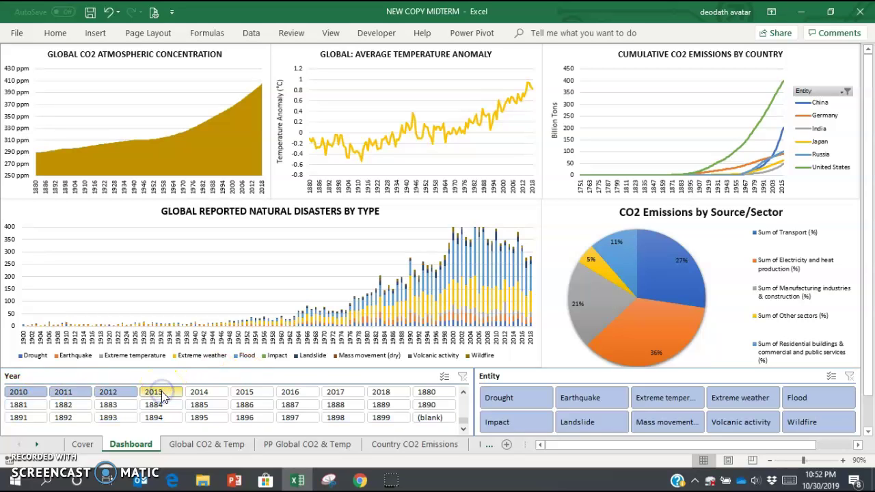
pyautogui.keyDown('shift'); pyautogui.click(388, 394); pyautogui.keyUp('shift')
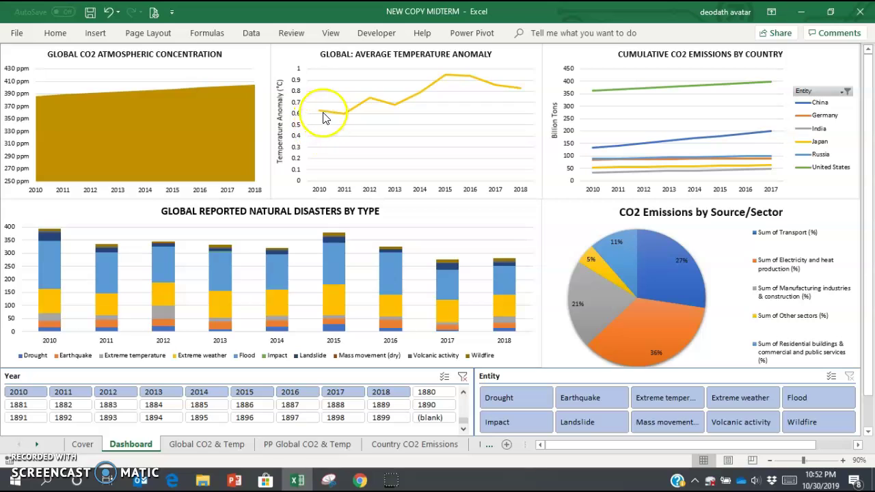
pyautogui.moveTo(321, 114)
pyautogui.moveTo(392, 108)
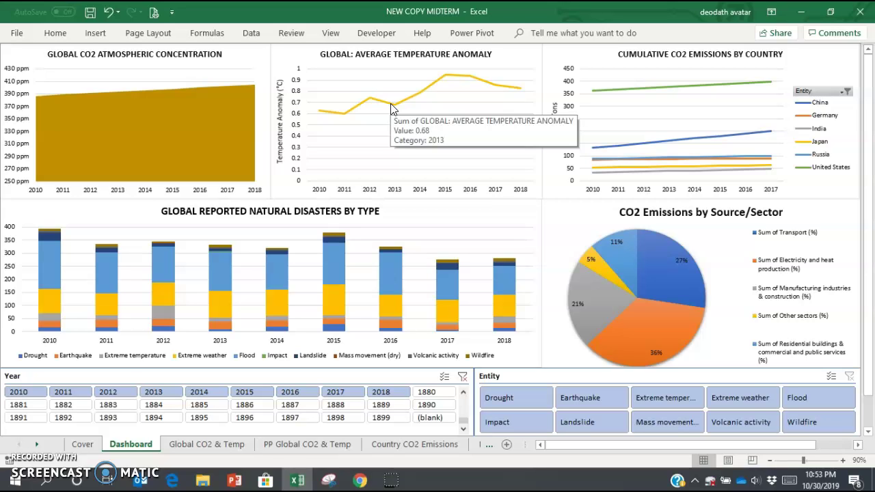
pyautogui.click(405, 95)
pyautogui.click(454, 85)
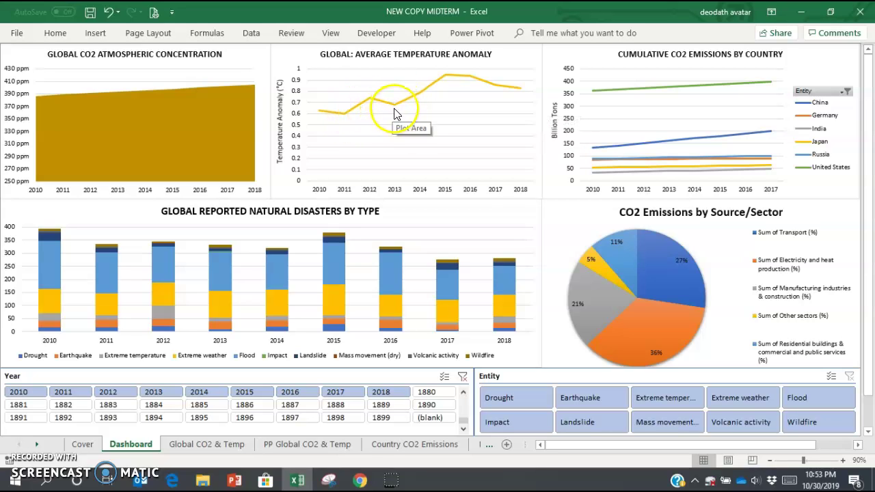
pyautogui.moveTo(394, 111)
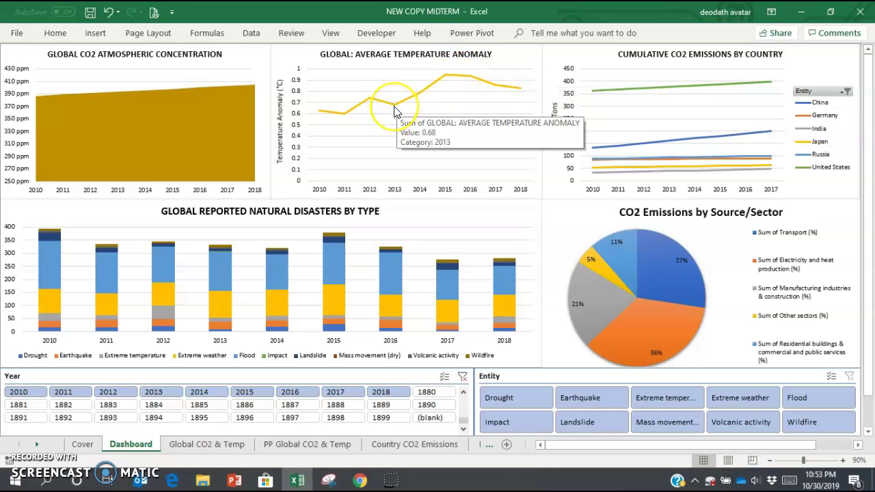
# - Clear the dashboard's year filter, and select the cumulative CO2 emissions column down to its last row on the Country CO2 Emissions sheet
pyautogui.click(463, 377)
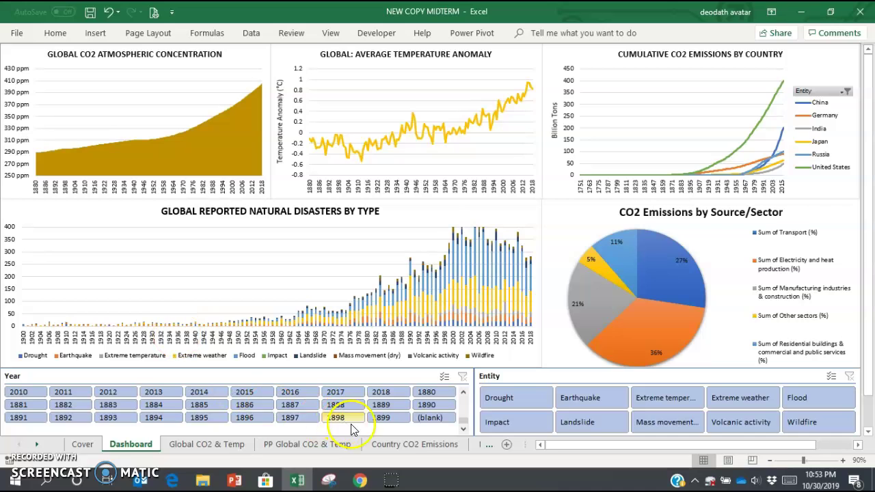
pyautogui.click(416, 445)
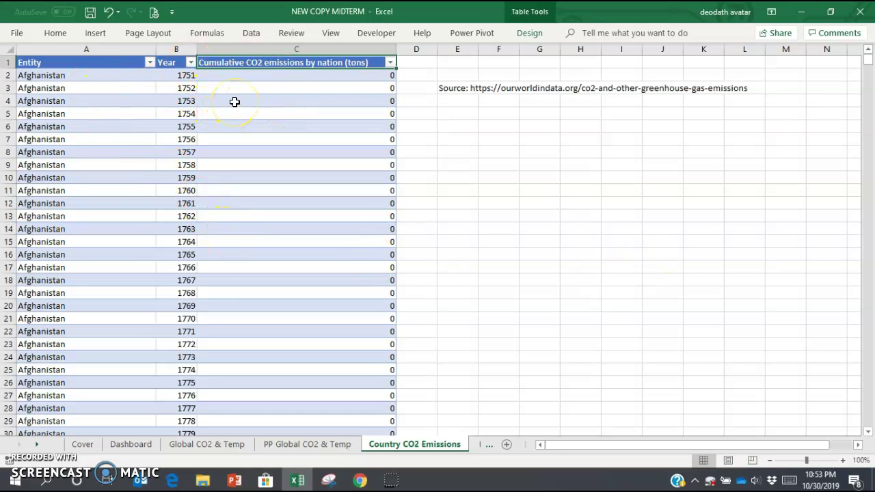
pyautogui.hotkey('ctrl', 'shift', 'Down')
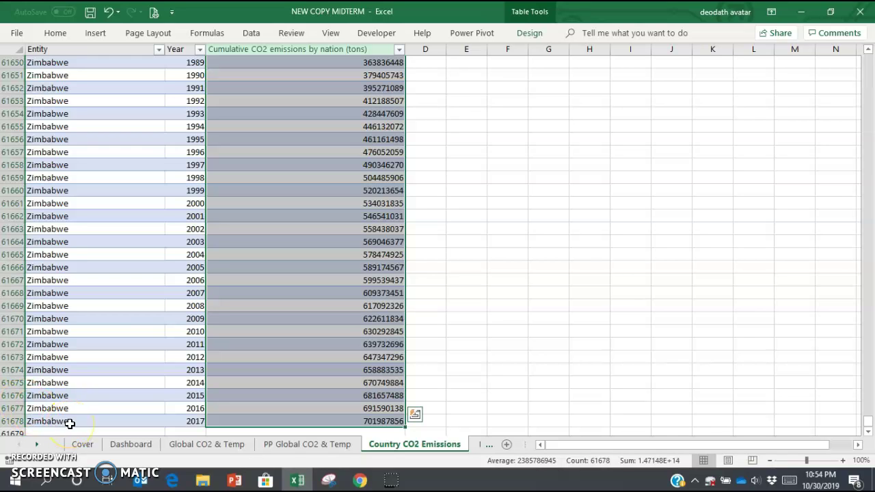
# - Return to the top of the Country CO2 Emissions table, and examine the Cumulative CO2 Emissions by Country chart on the Dashboard
pyautogui.hotkey('ctrl', 'Up')
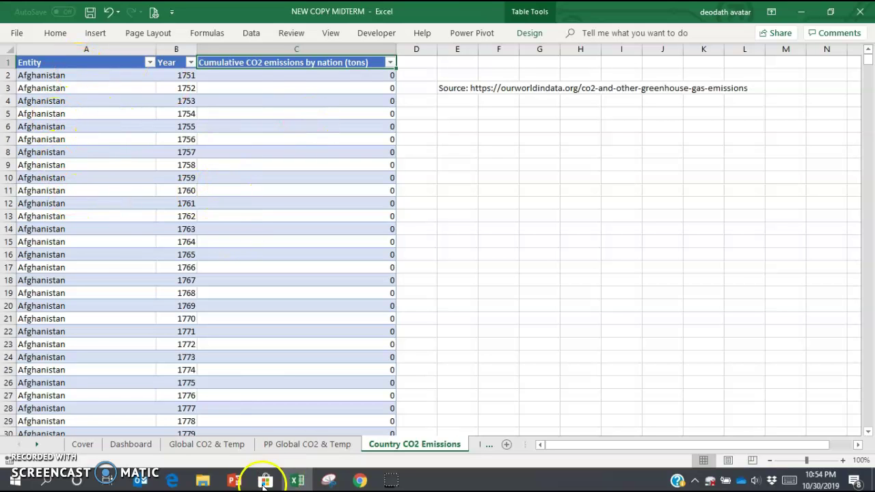
pyautogui.click(287, 444)
pyautogui.click(179, 445)
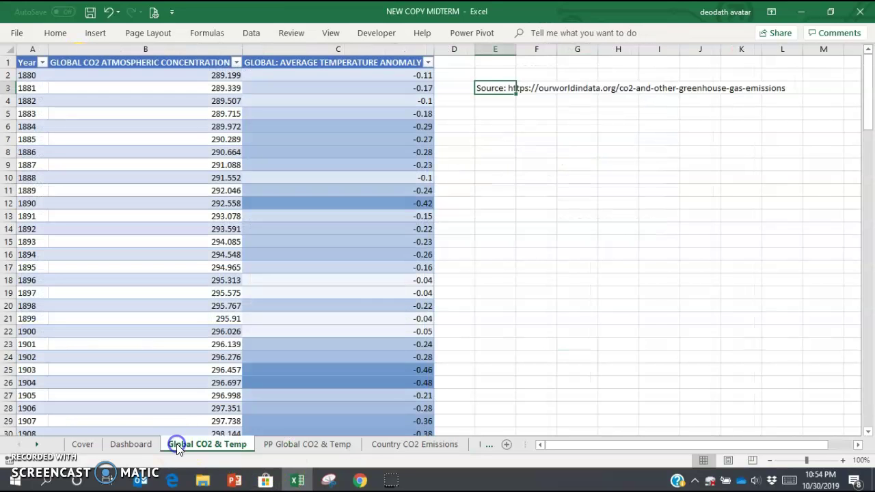
pyautogui.click(127, 446)
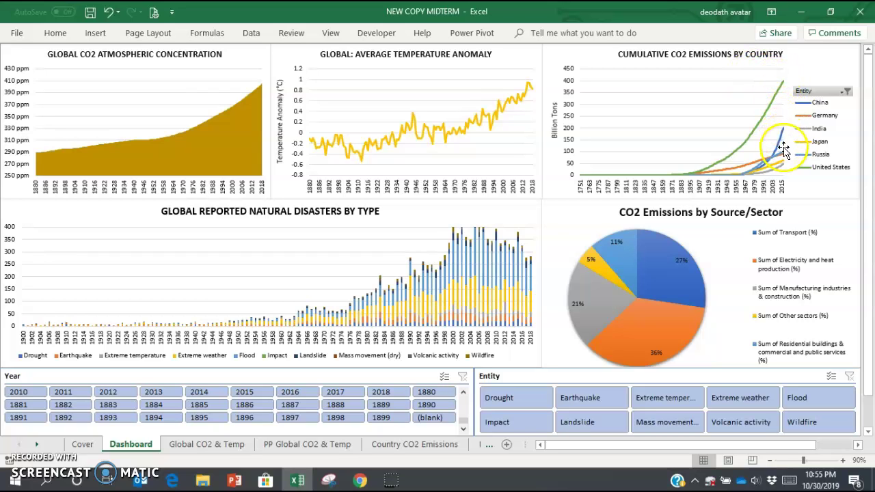
pyautogui.moveTo(785, 157)
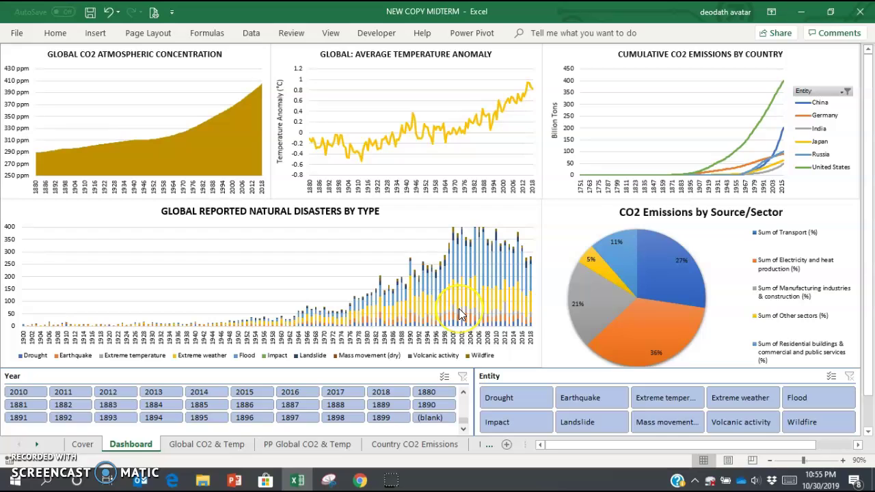
# - Filter the dashboard's natural disasters chart to Earthquake, inspect its yearly bars, and clear the entity filter
pyautogui.moveTo(460, 313)
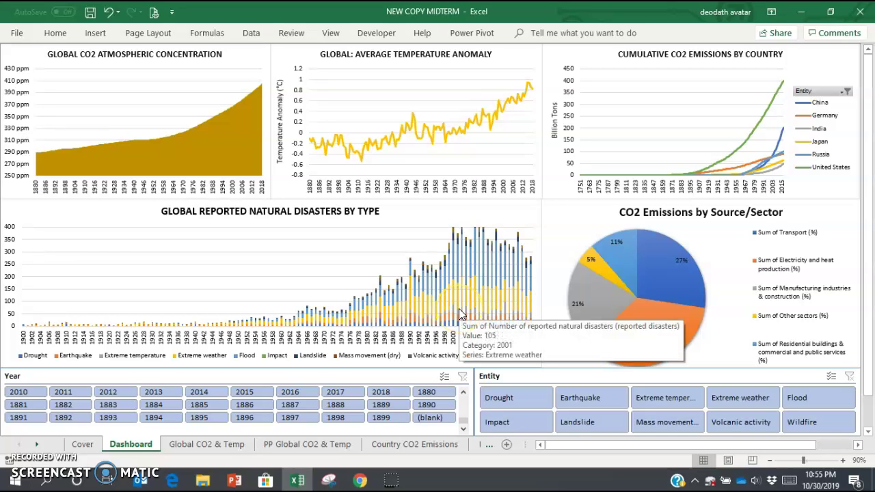
pyautogui.click(599, 400)
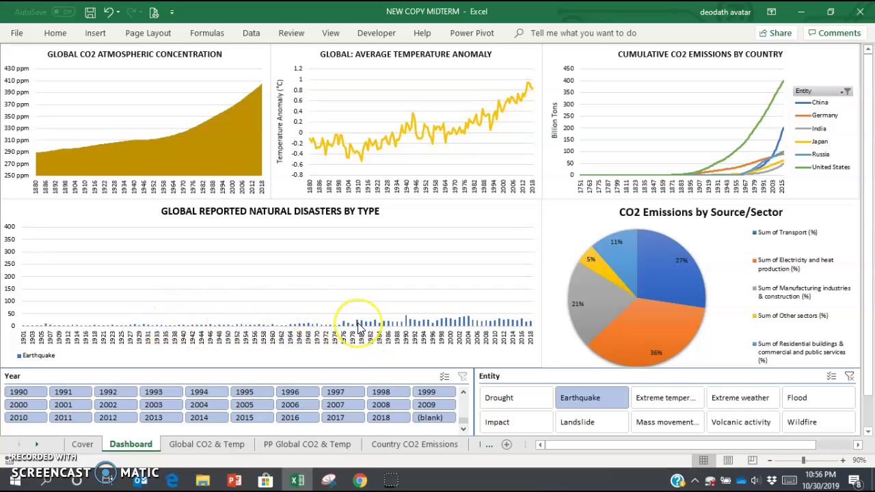
pyautogui.moveTo(358, 328)
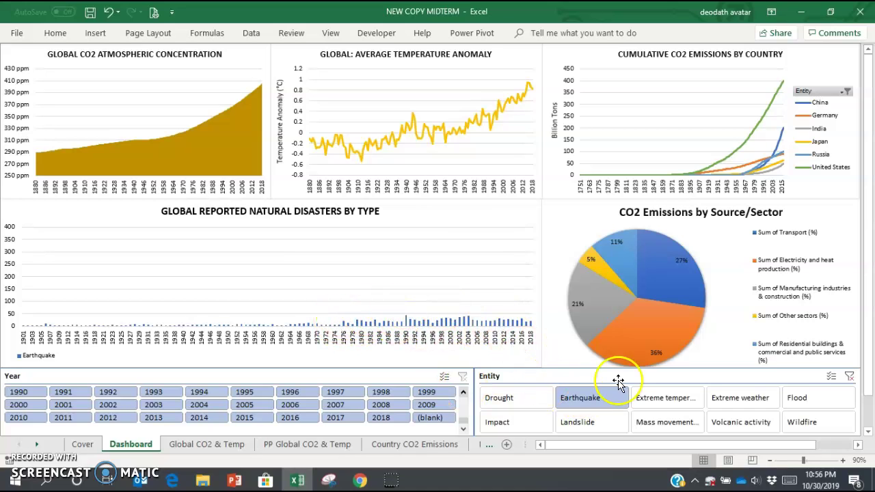
pyautogui.click(849, 377)
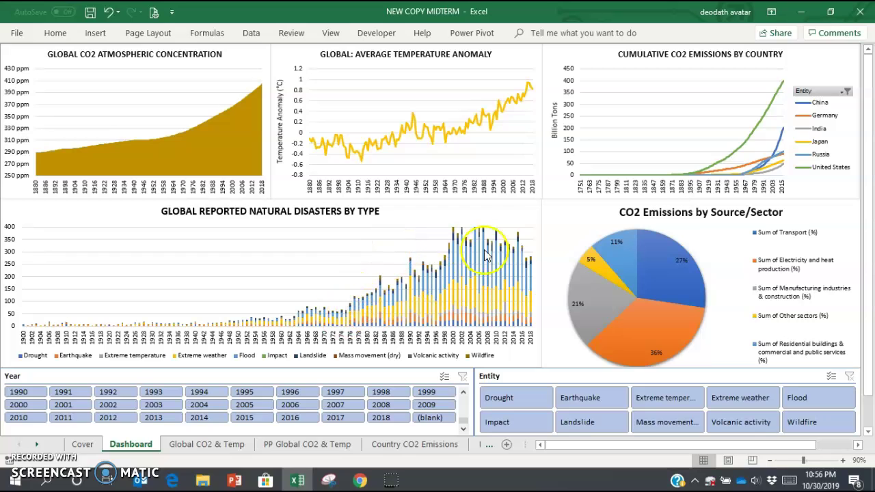
pyautogui.moveTo(516, 272)
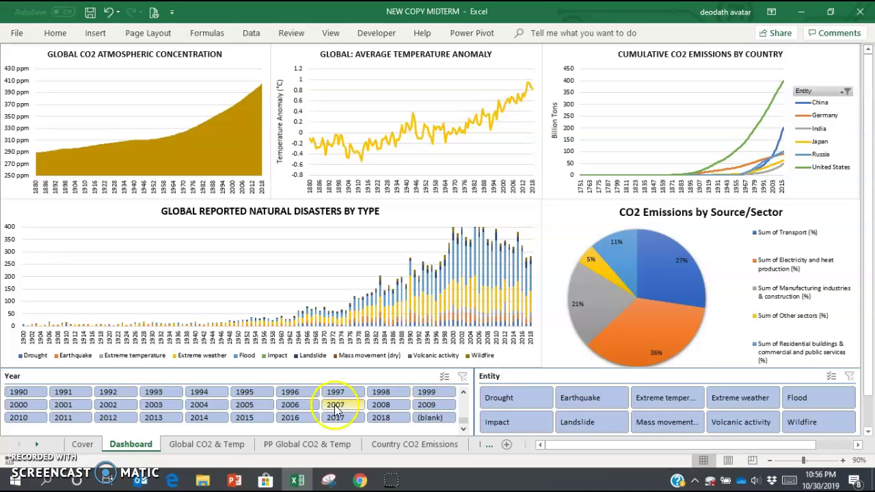
# - Open the CO2 Emission by Source sheet and review its columns from Entity through Residential buildings & commercial and public services
pyautogui.click(36, 444)
pyautogui.click(36, 444)
pyautogui.click(36, 445)
pyautogui.click(36, 444)
pyautogui.click(36, 444)
pyautogui.click(36, 445)
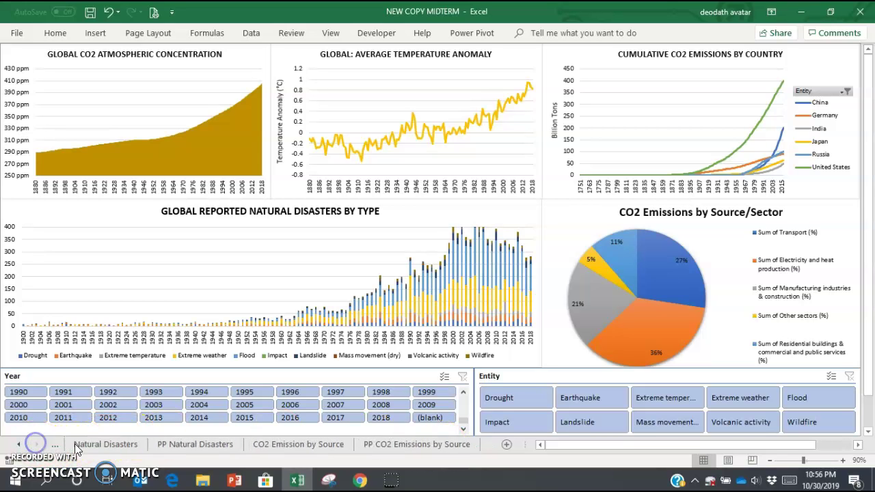
pyautogui.click(306, 445)
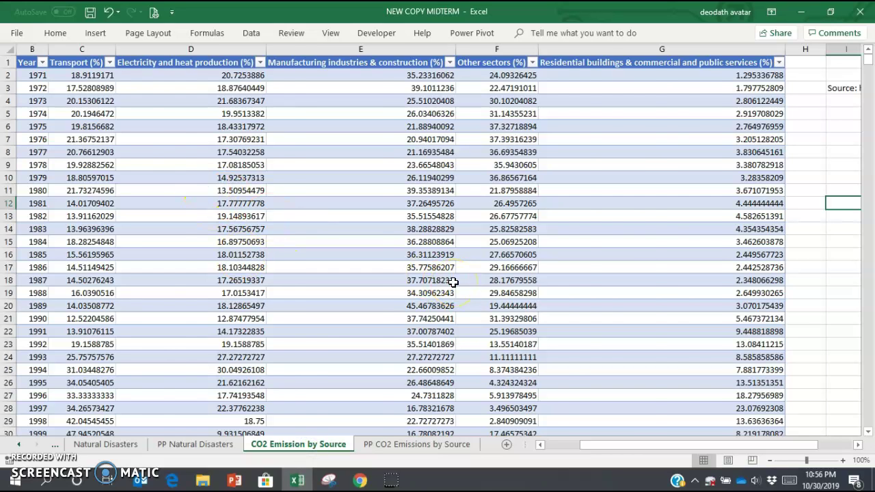
pyautogui.hscroll(-1, 453, 282)
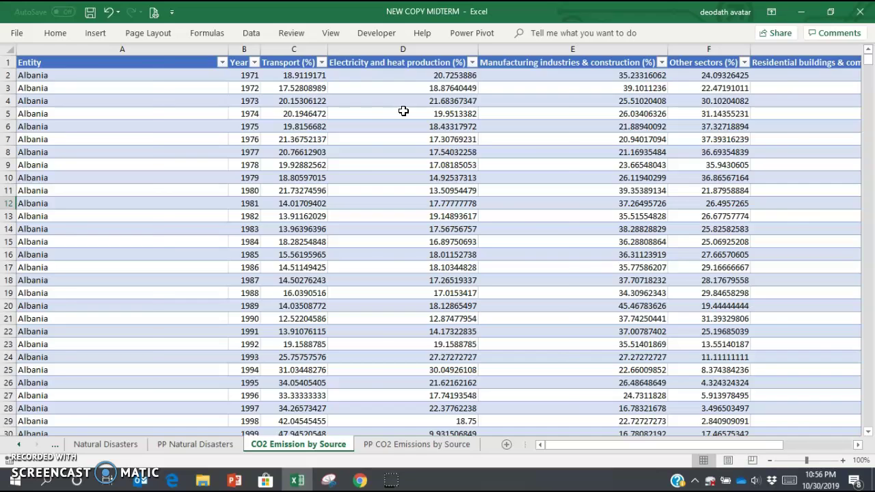
pyautogui.hscroll(3, 403, 111)
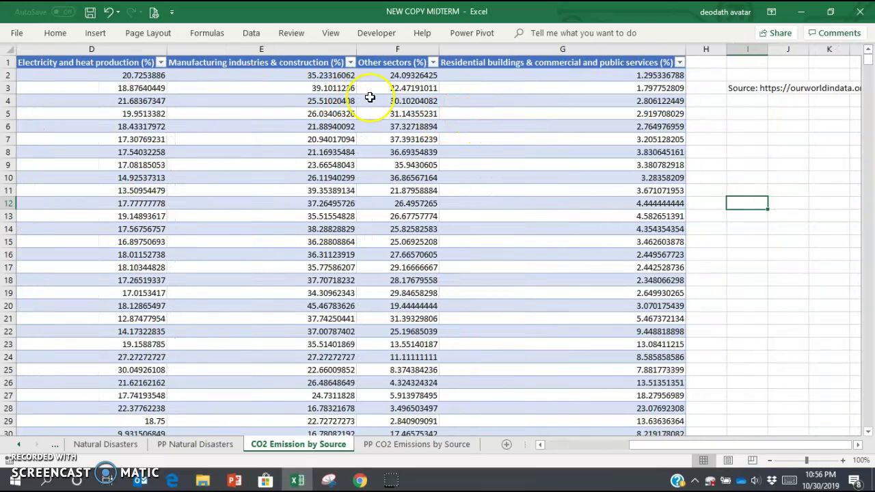
pyautogui.hscroll(-3, 369, 97)
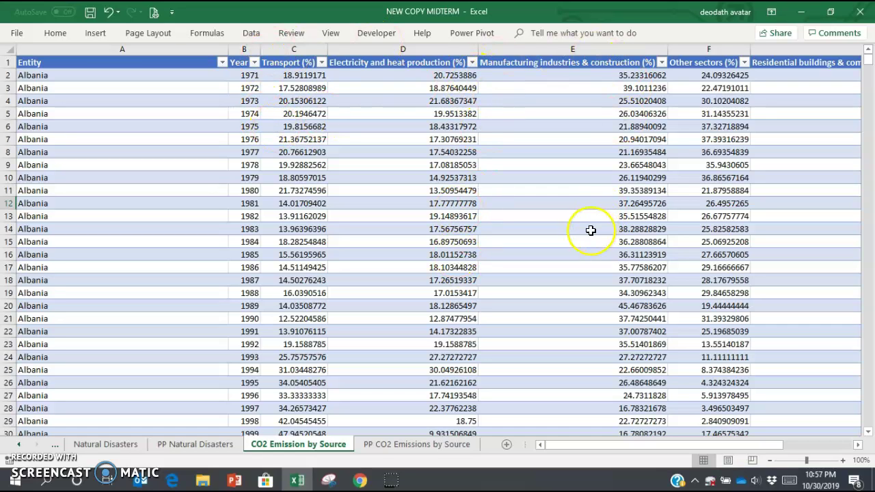
# - Select the Entity column down to its last row on the CO2 Emission by Source sheet, and return to cell A1
pyautogui.click(178, 67)
pyautogui.hotkey('ctrl', 'shift', 'Down')
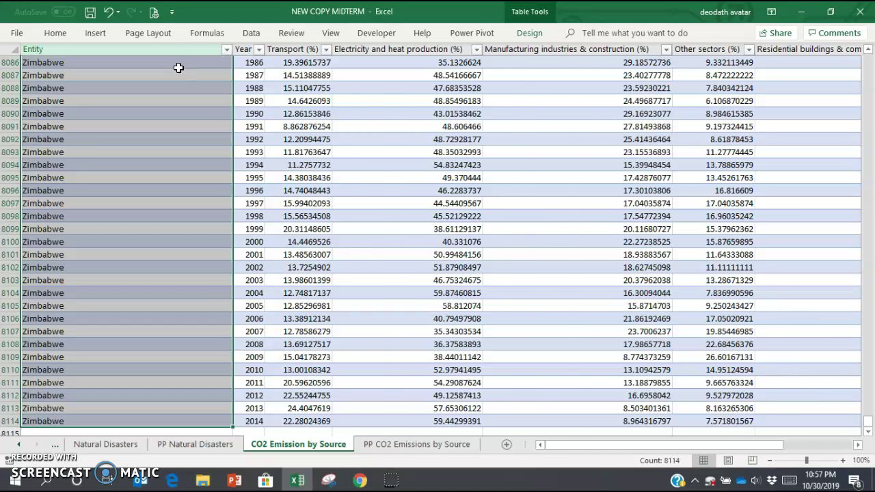
pyautogui.hotkey('ctrl', 'Home')
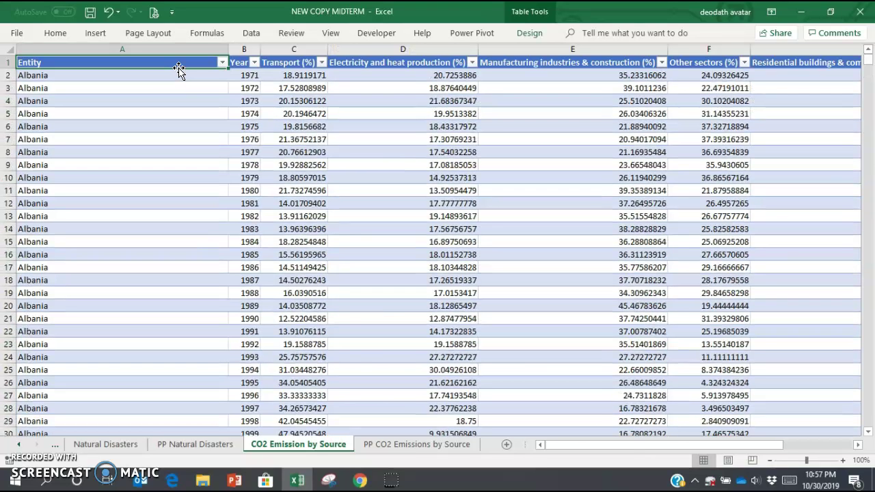
# - View the pie chart on the PP CO2 Emissions by Source sheet, and return to the Dashboard
pyautogui.click(409, 445)
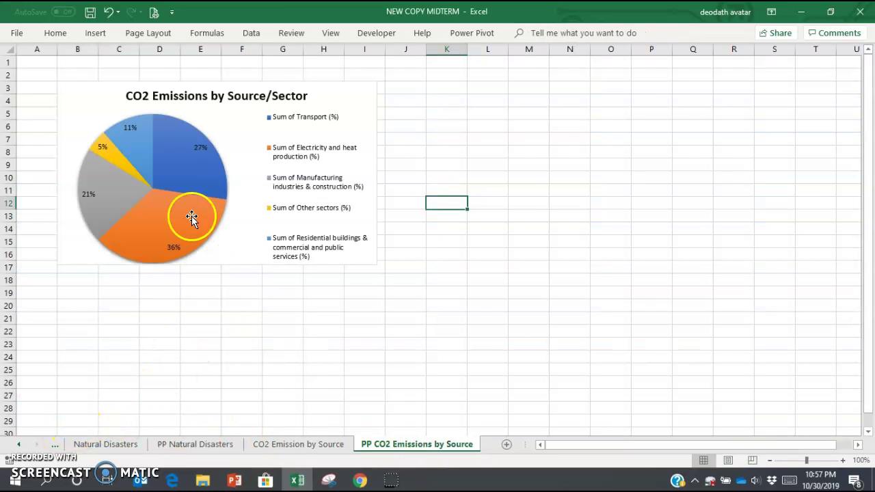
pyautogui.click(19, 444)
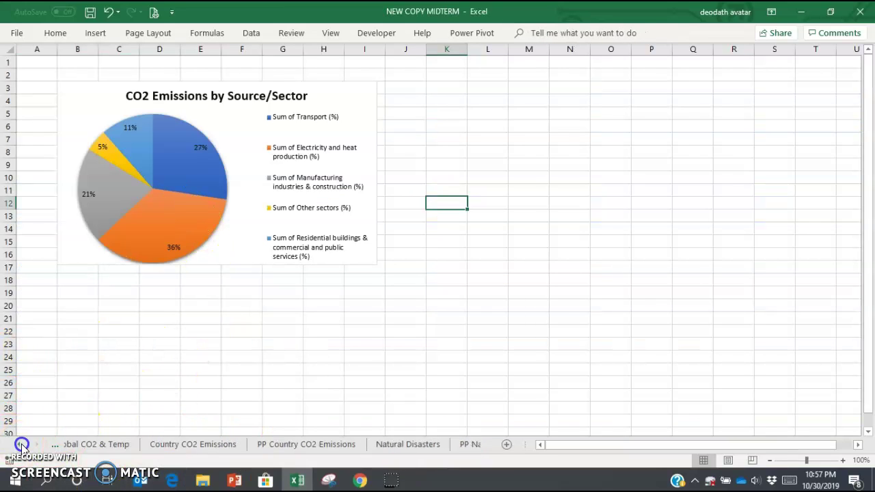
pyautogui.click(106, 449)
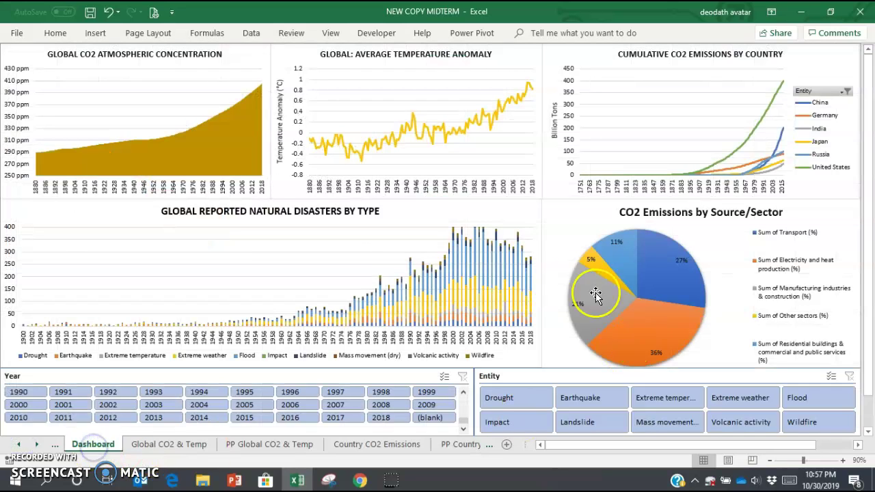